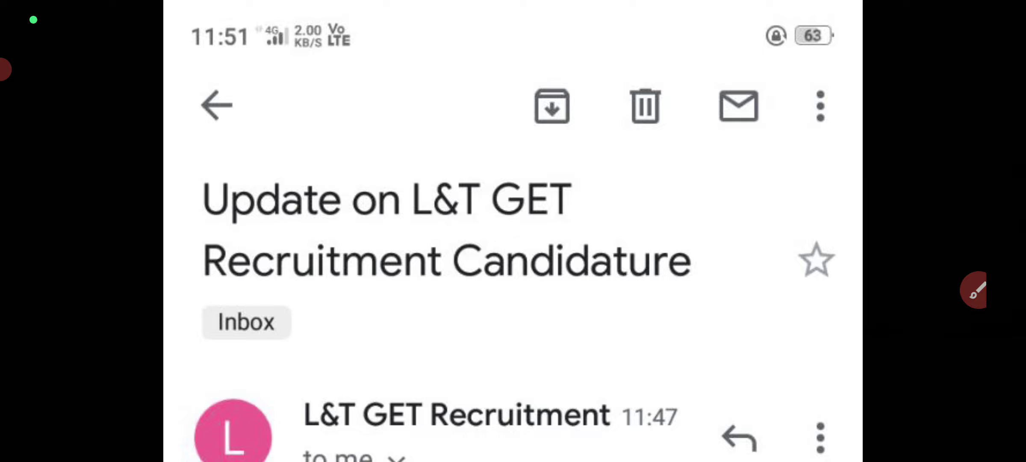
scroll(514, 241, down, 3)
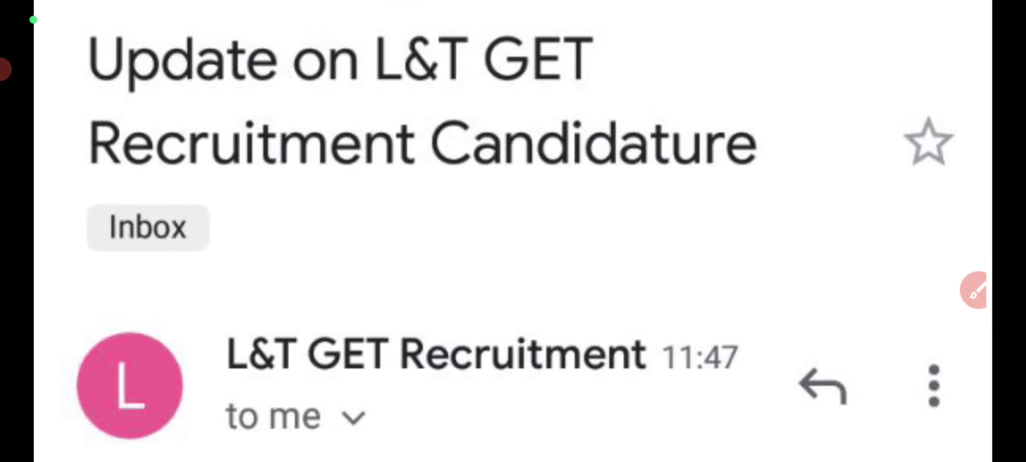
scroll(514, 241, up, 2)
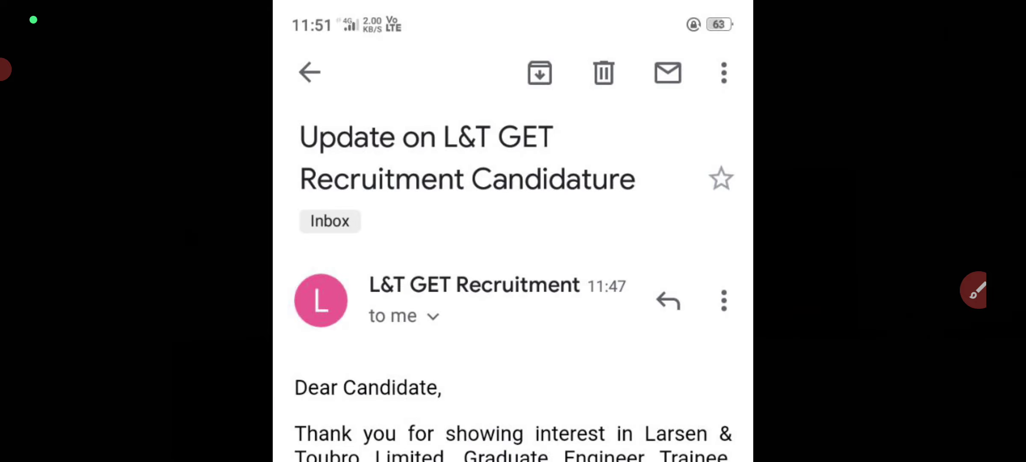
Circle the email subject in red with the screen pen, then erase it and exit drawing
click(975, 289)
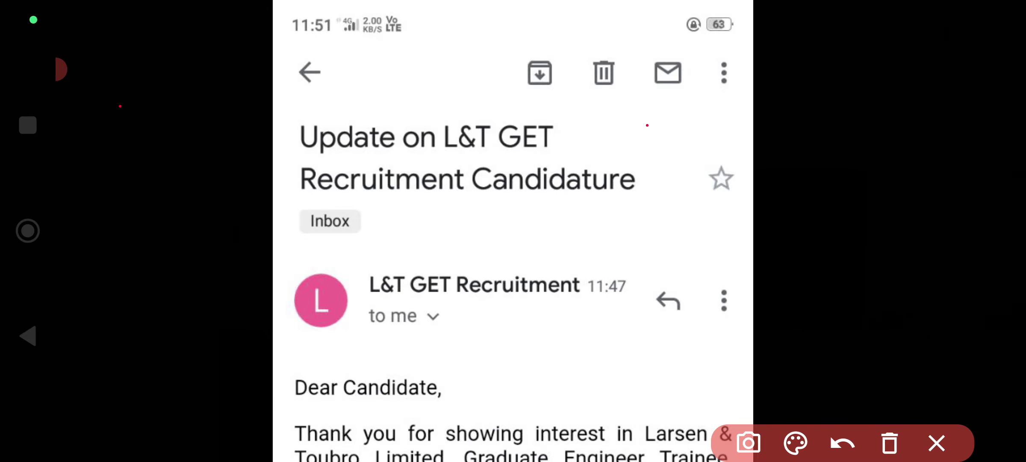
drag(552, 153, 648, 127)
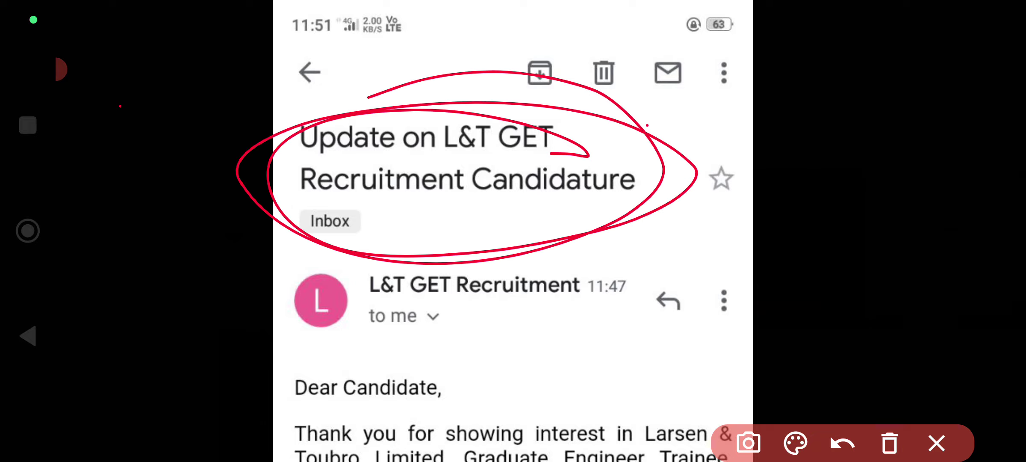
click(890, 442)
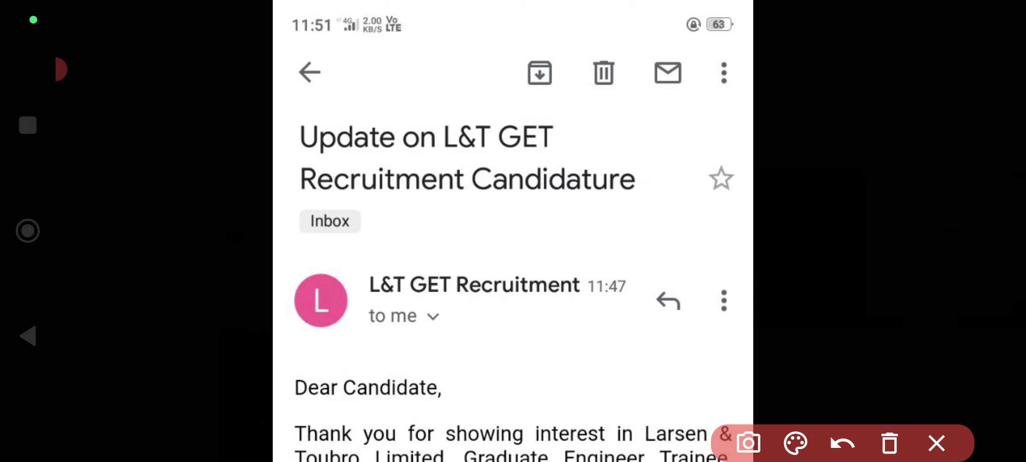
click(936, 442)
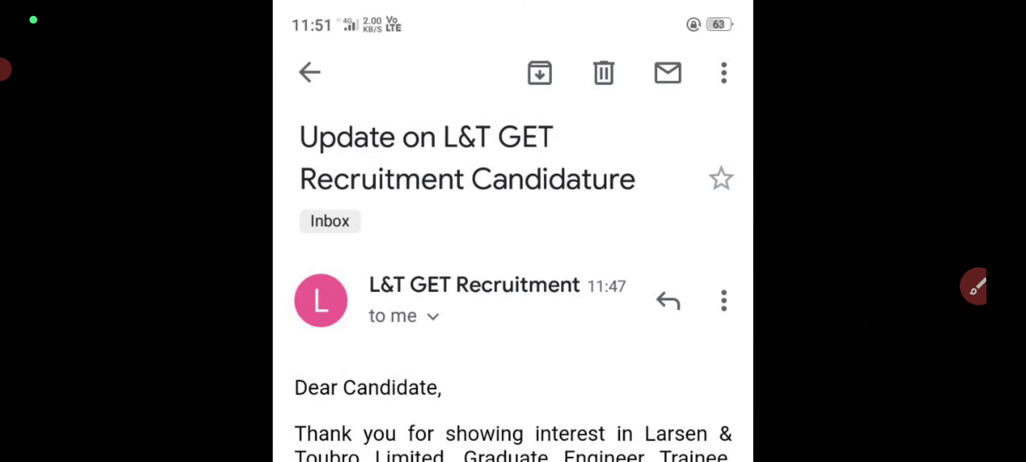
Mark the sender name, received time and subject area in red, then erase all strokes
click(974, 286)
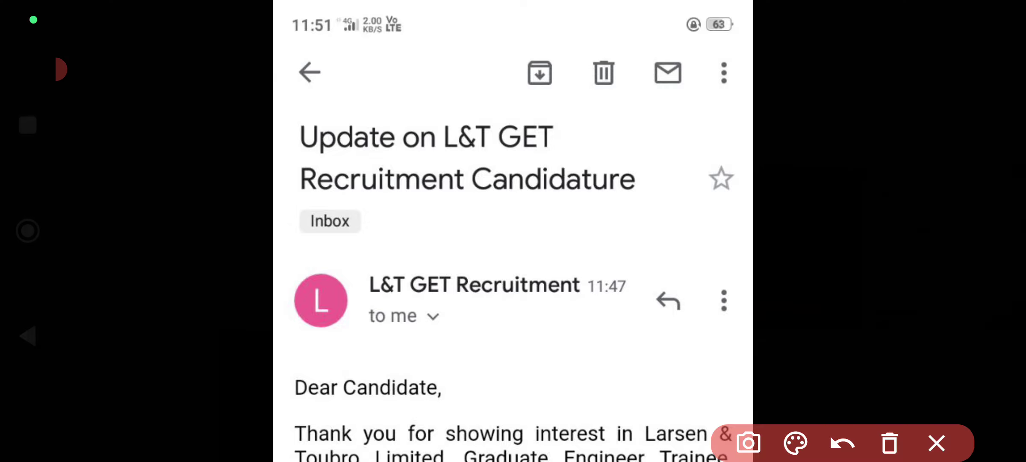
mouse_move(630, 268)
mouse_down()
mouse_move(344, 260)
mouse_move(593, 249)
mouse_move(318, 344)
mouse_up()
mouse_move(610, 232)
mouse_down()
mouse_move(556, 309)
mouse_move(591, 348)
mouse_move(680, 233)
mouse_up()
drag(565, 307, 718, 282)
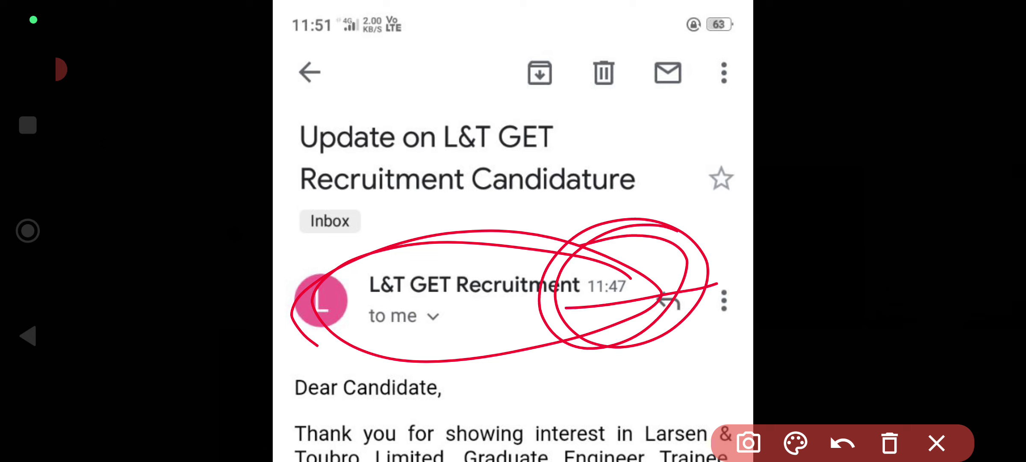
drag(503, 344, 733, 272)
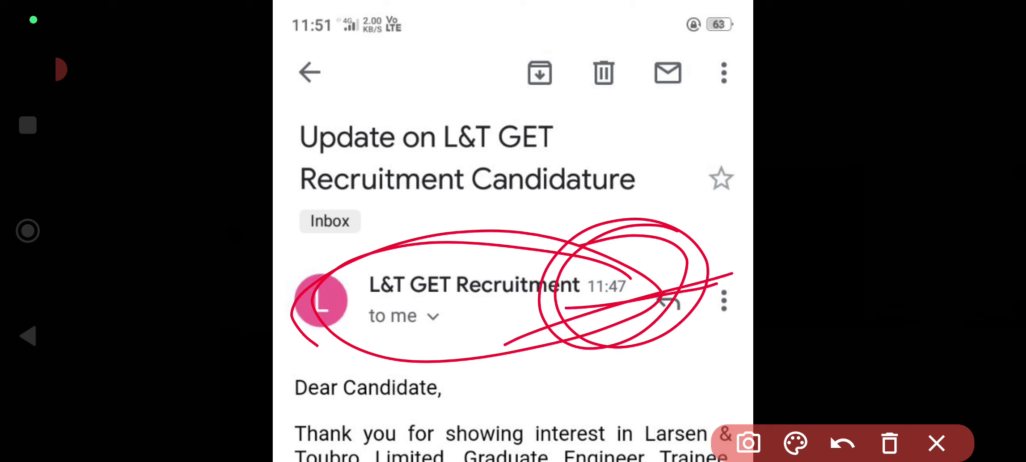
mouse_move(670, 124)
mouse_down()
mouse_move(632, 112)
mouse_move(294, 246)
mouse_move(637, 76)
mouse_up()
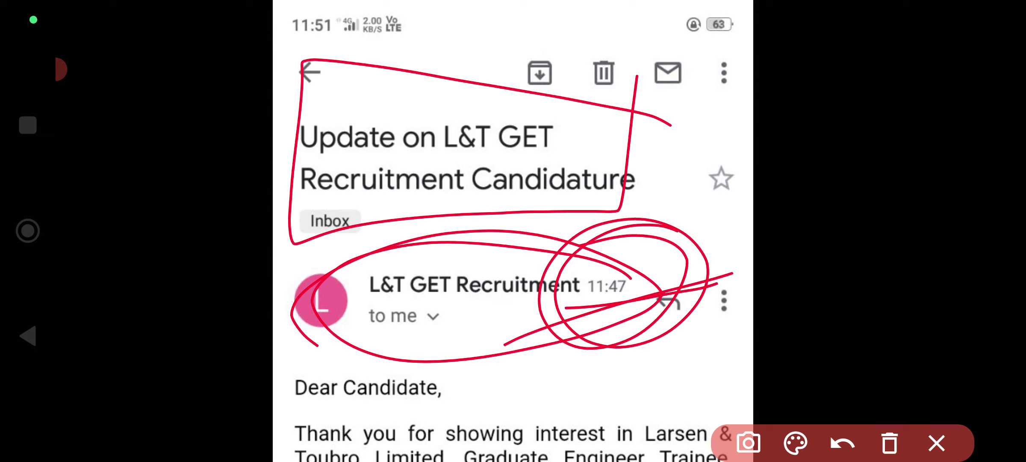
click(890, 443)
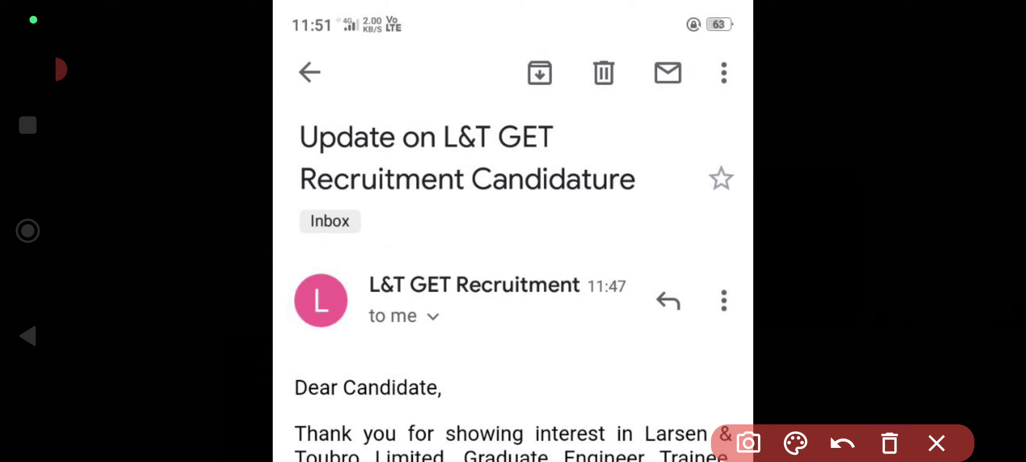
Underline the subject 'Update on L&T GET' and the Recruitment line in red, then exit drawing
drag(283, 165, 637, 150)
mouse_move(289, 191)
mouse_down()
mouse_move(615, 209)
mouse_move(682, 201)
mouse_up()
click(937, 443)
scroll(514, 280, down, 5)
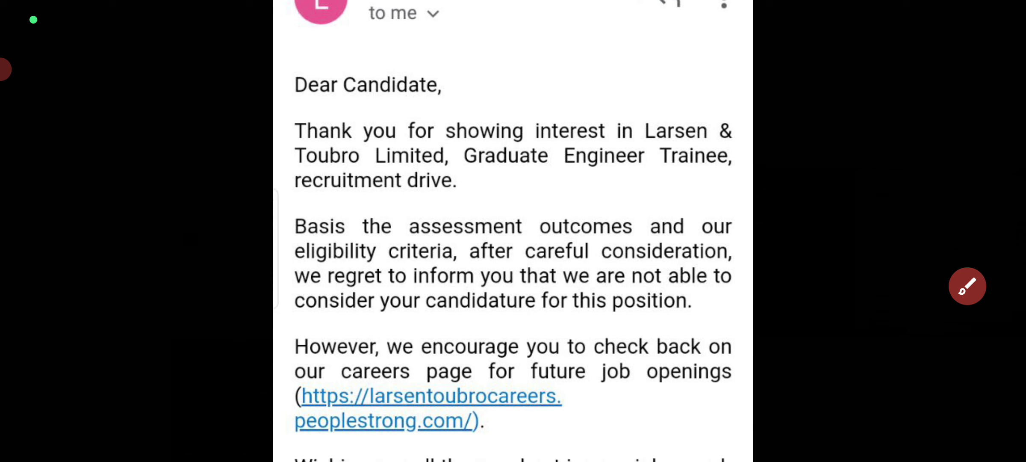
Mark 'Dear Candidate', the thank-you line, the trainee line, recruitment drive and assessment outcomes in red
click(967, 286)
mouse_move(481, 53)
mouse_down()
mouse_move(264, 73)
mouse_move(504, 27)
mouse_up()
mouse_move(661, 72)
mouse_down()
mouse_move(300, 77)
mouse_move(442, 129)
mouse_move(740, 121)
mouse_move(585, 55)
mouse_up()
mouse_move(352, 134)
mouse_down()
mouse_move(618, 156)
mouse_move(790, 153)
mouse_up()
drag(267, 177, 502, 175)
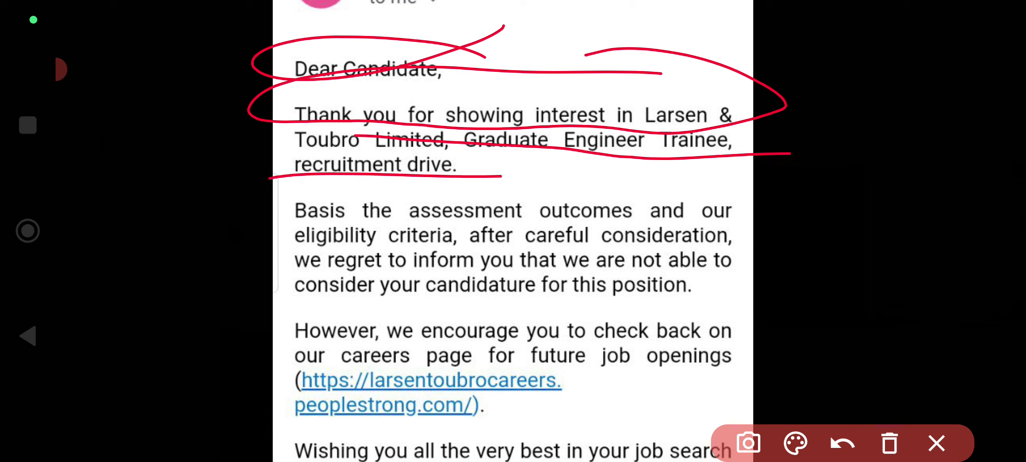
drag(284, 217, 776, 228)
Mark the eligibility, careful consideration and candidature-declining lines in red, then erase everything
drag(289, 240, 690, 224)
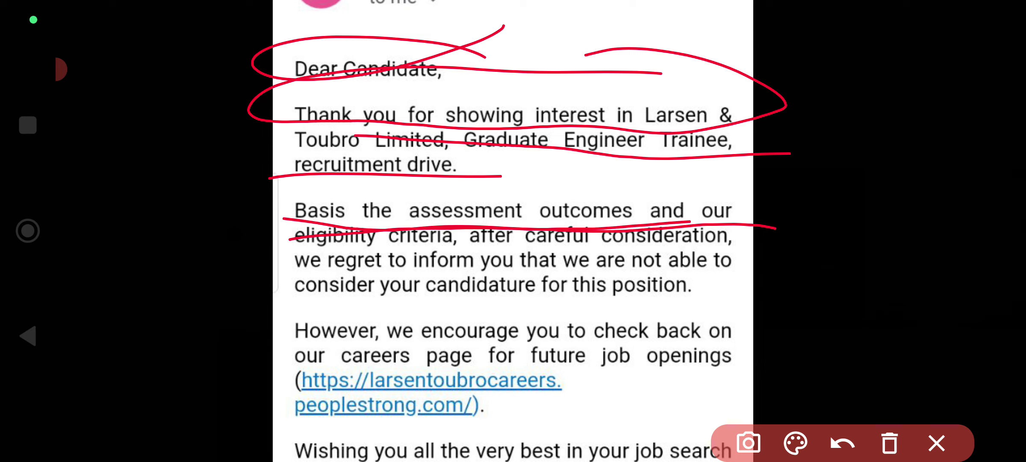
drag(298, 265, 770, 246)
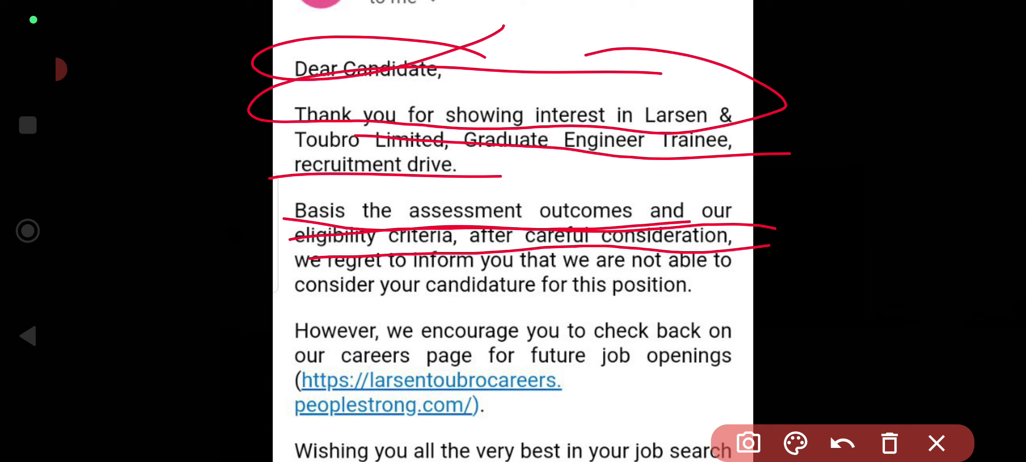
drag(287, 285, 787, 274)
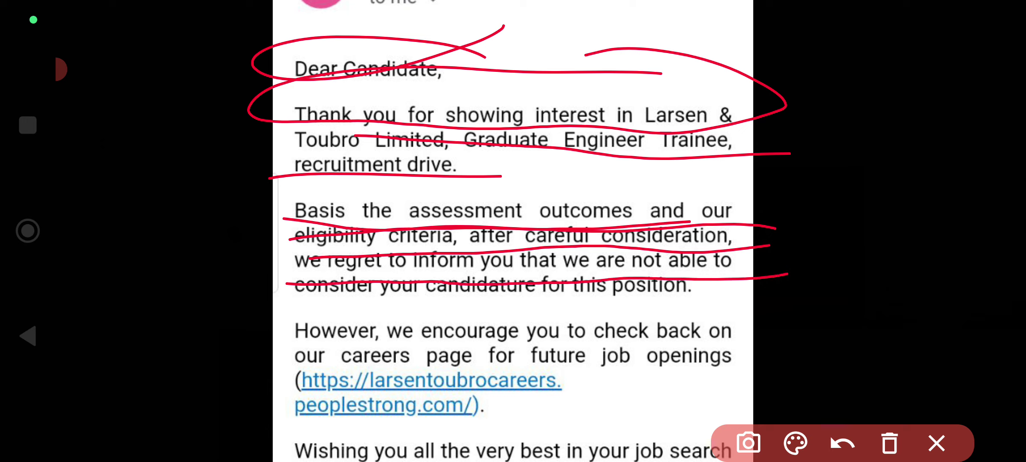
click(890, 443)
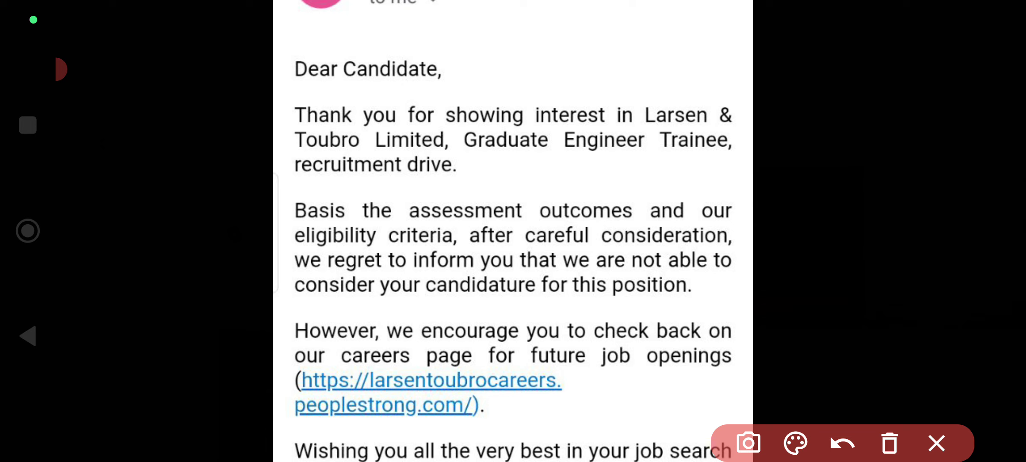
Underline the sentence declining the candidature in red, then clear it and exit drawing
drag(298, 295, 726, 295)
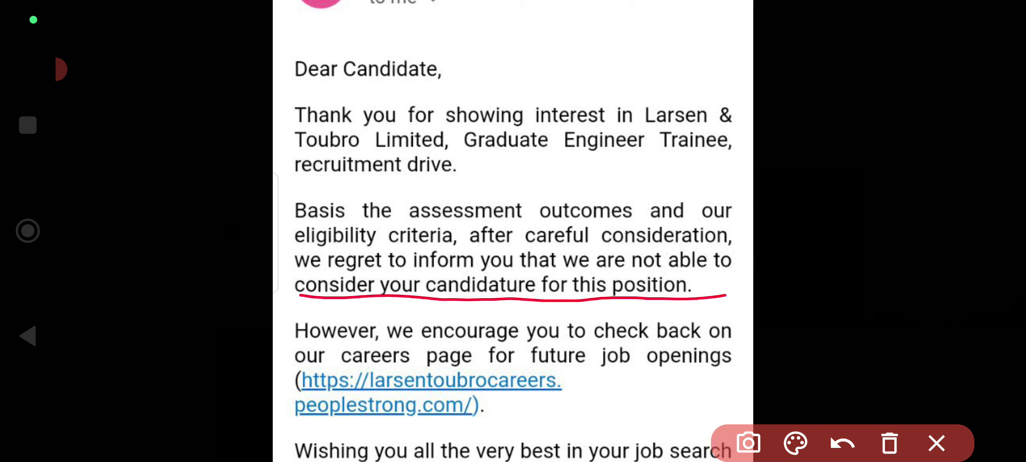
click(890, 443)
click(936, 443)
scroll(513, 241, down, 5)
Underline the 'However, we encourage' and careers page lines, circle the peoplestrong careers link, then clear the strokes
click(968, 286)
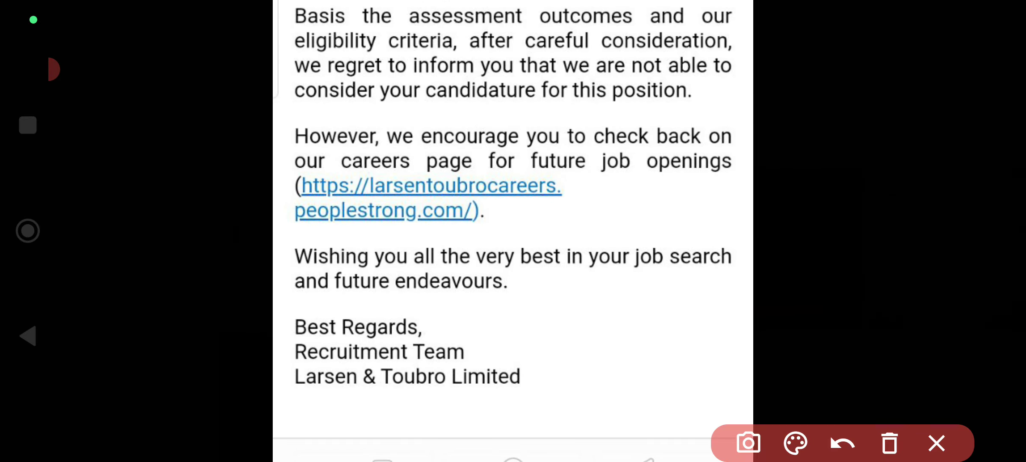
drag(266, 145, 801, 137)
drag(289, 174, 770, 171)
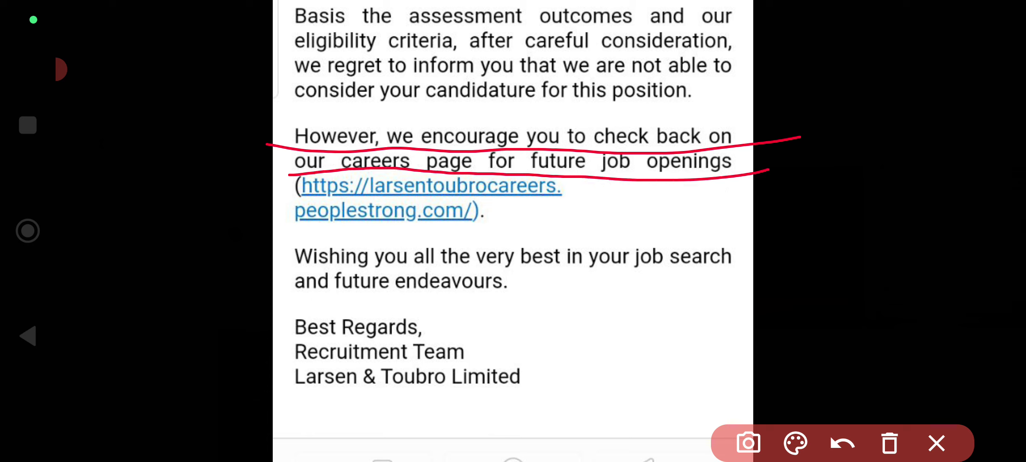
mouse_move(598, 195)
mouse_down()
mouse_move(282, 179)
mouse_move(633, 201)
mouse_move(241, 241)
mouse_move(597, 195)
mouse_up()
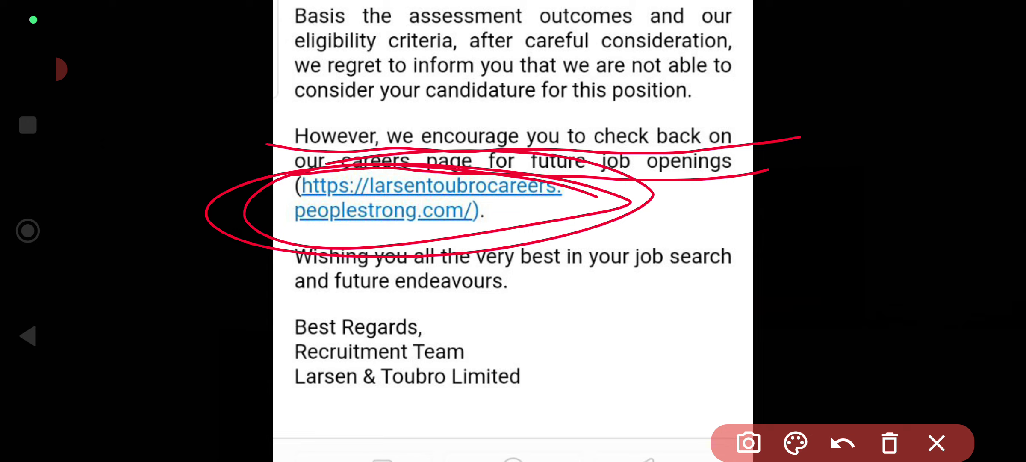
mouse_move(593, 178)
mouse_down()
mouse_move(471, 142)
mouse_move(439, 241)
mouse_move(622, 188)
mouse_up()
mouse_move(268, 270)
mouse_down()
mouse_move(761, 255)
mouse_move(332, 299)
mouse_move(803, 239)
mouse_up()
click(891, 442)
Circle the well-wishes paragraph, strike through 'Best Regards' and 'Recruitment Team', then clear the markings
drag(742, 219, 621, 217)
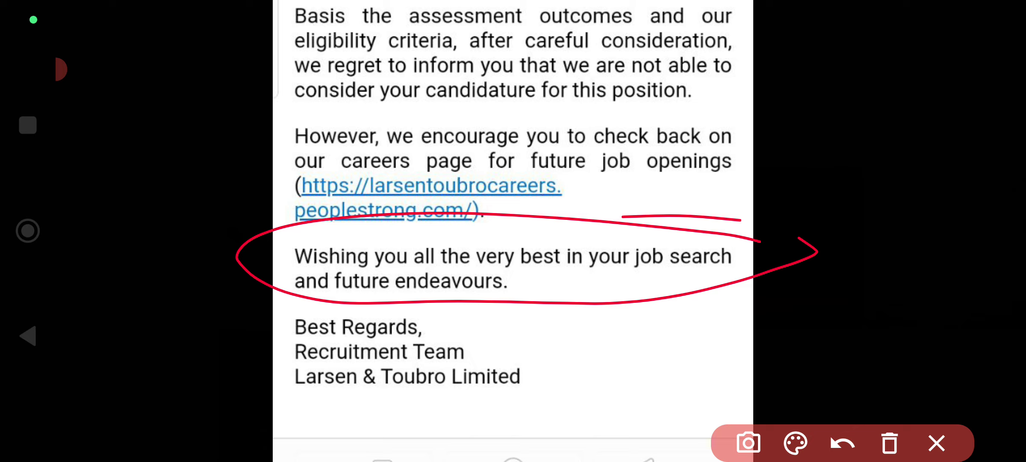
mouse_move(568, 335)
mouse_down()
mouse_move(392, 420)
mouse_move(288, 328)
mouse_up()
drag(258, 355, 554, 319)
drag(297, 357, 511, 352)
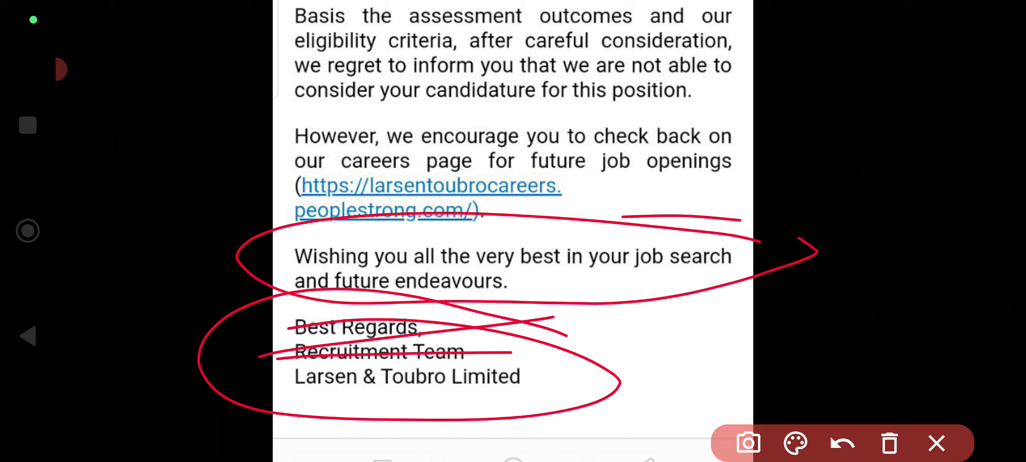
click(890, 443)
click(936, 442)
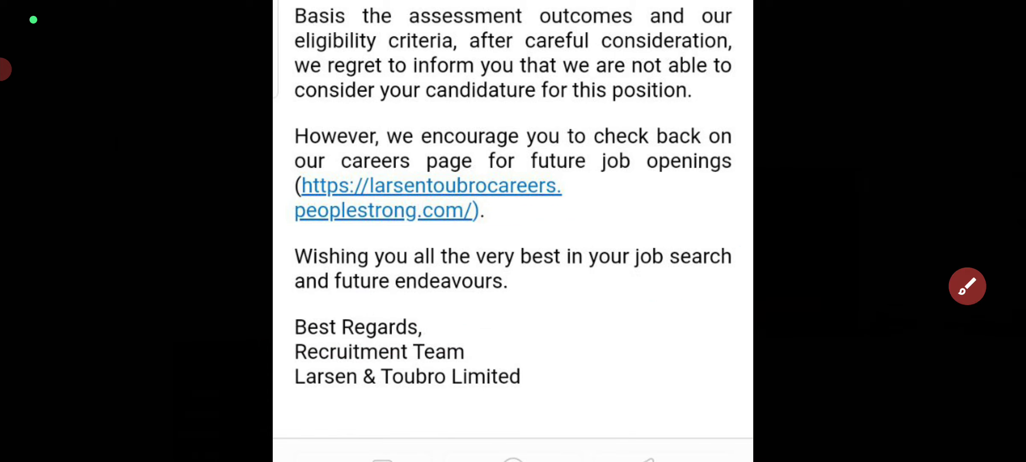
scroll(513, 241, down, 1)
scroll(513, 241, up, 3)
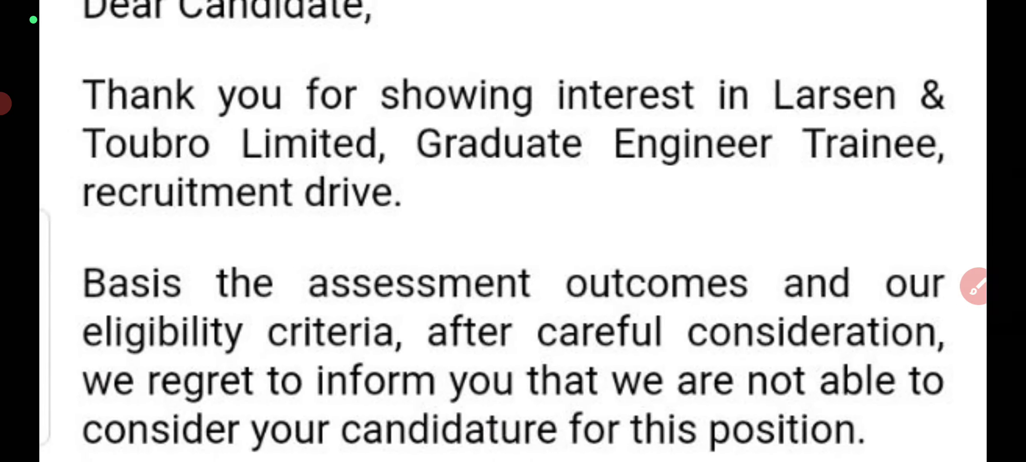
scroll(513, 240, up, 3)
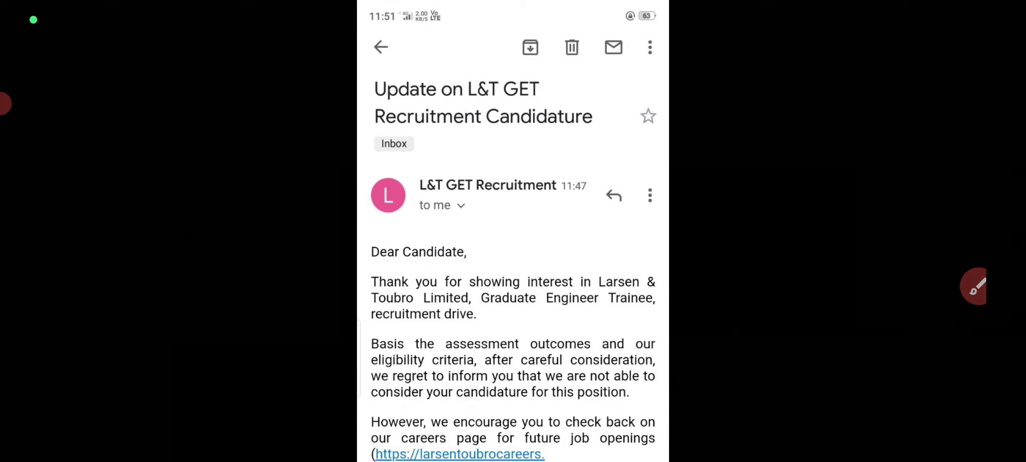
scroll(513, 240, down, 5)
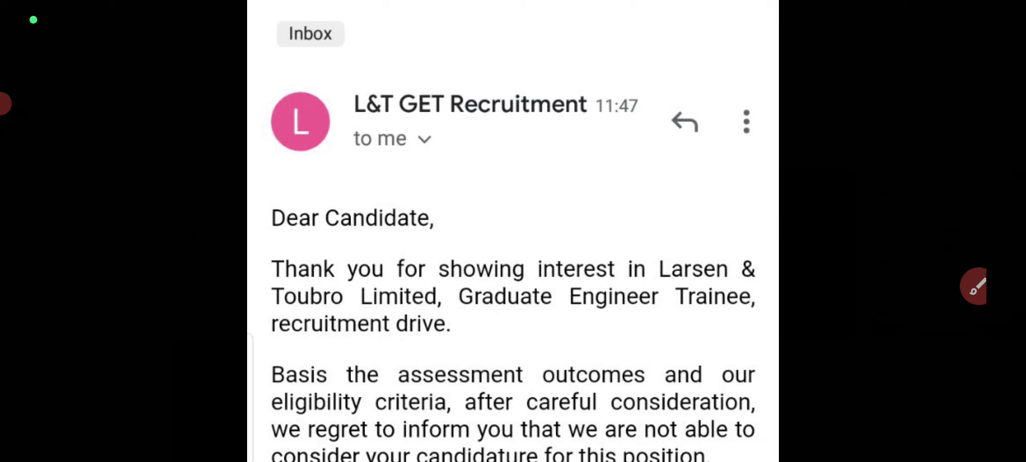
scroll(513, 231, up, 1)
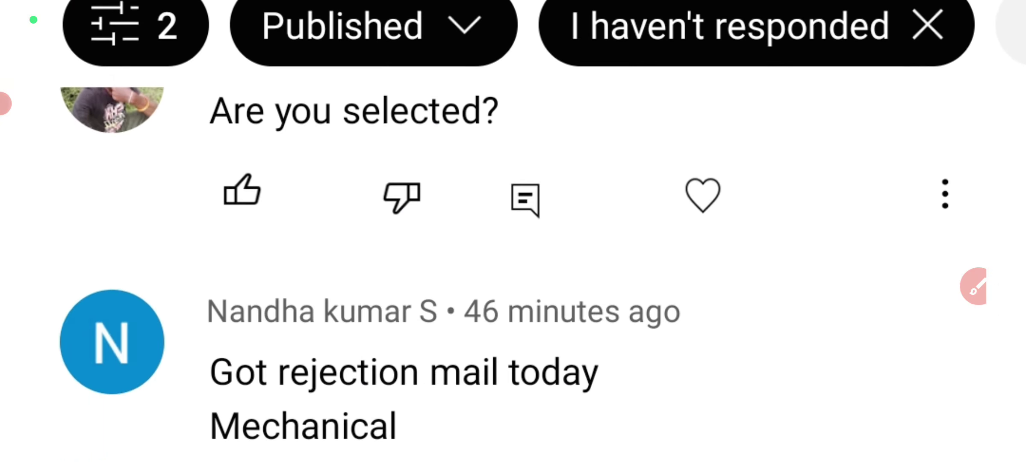
scroll(514, 241, down, 1)
scroll(514, 241, down, 1)
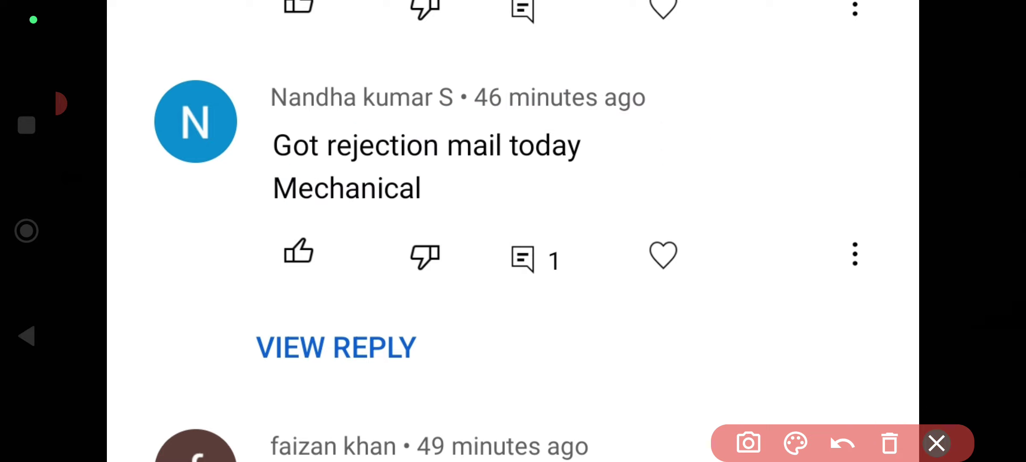
Circle the L&T rejection-mail comment and the CSE rejection comment in red, then erase them
click(937, 442)
scroll(514, 240, down, 5)
click(967, 286)
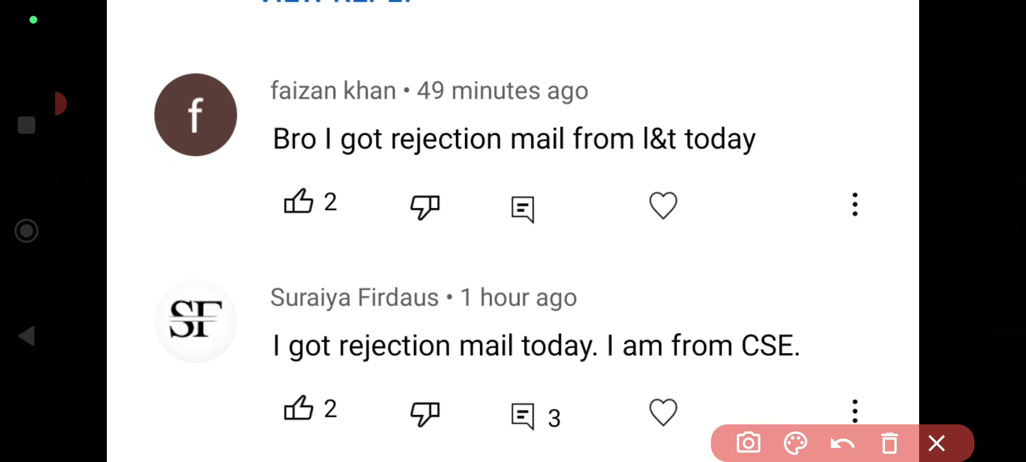
mouse_move(817, 142)
mouse_down()
mouse_move(232, 144)
mouse_move(341, 152)
mouse_up()
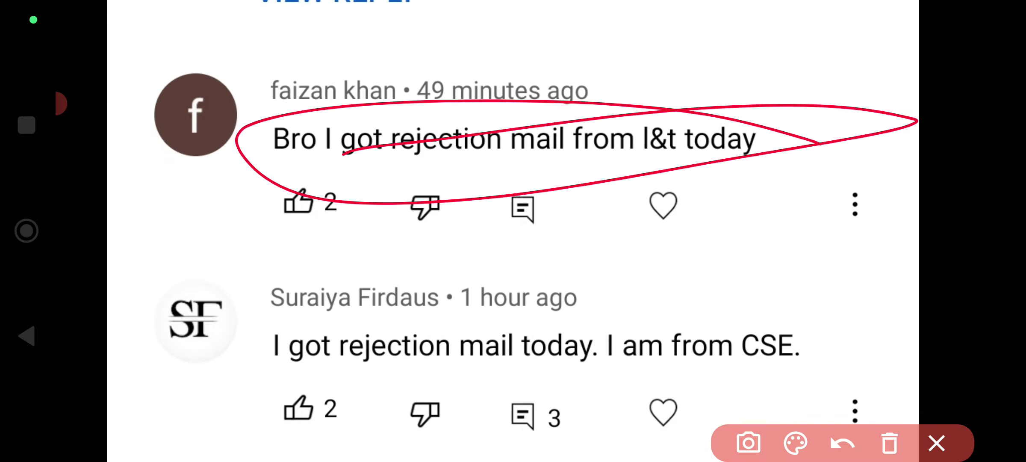
mouse_move(770, 292)
mouse_down()
mouse_move(319, 311)
mouse_move(587, 376)
mouse_move(553, 294)
mouse_up()
click(890, 443)
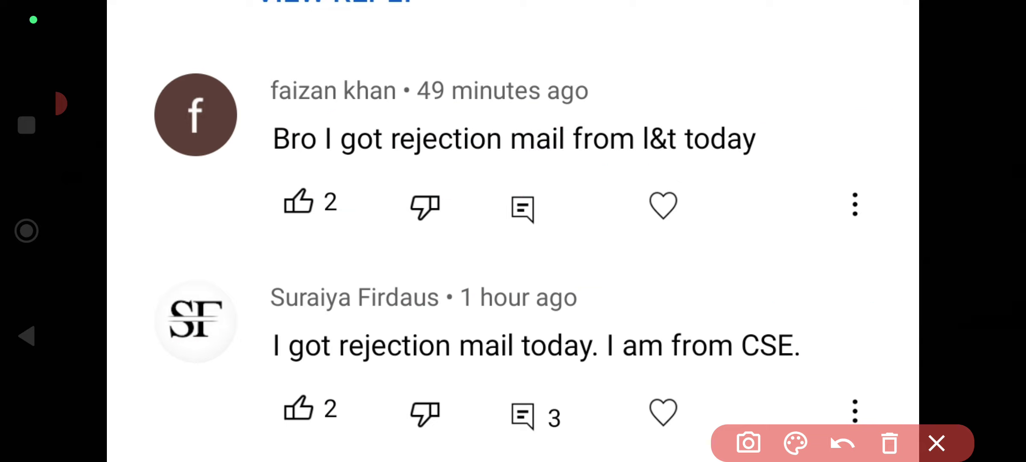
click(937, 442)
scroll(513, 241, down, 5)
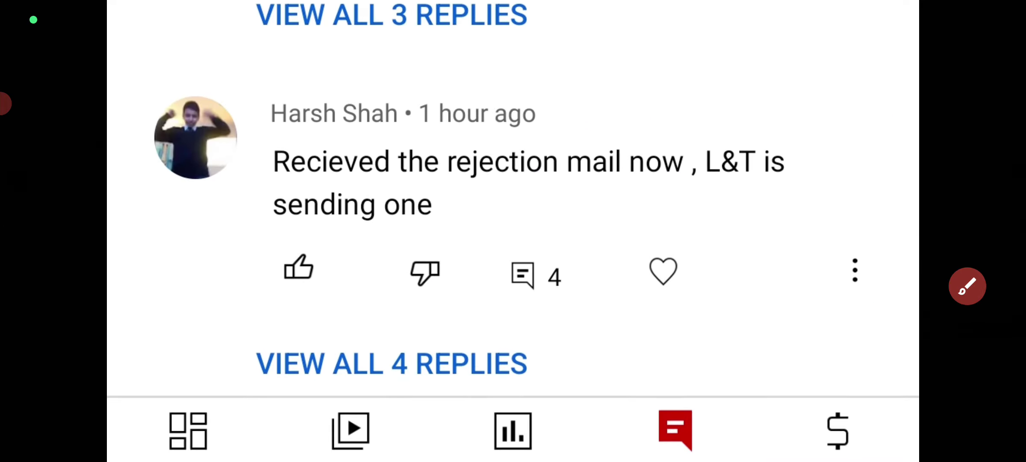
Circle the comment saying L&T is sending rejections in red, then erase the loop
click(967, 287)
mouse_move(846, 120)
mouse_down()
mouse_move(313, 139)
mouse_move(777, 144)
mouse_move(398, 179)
mouse_up()
click(890, 443)
click(936, 443)
scroll(513, 241, up, 3)
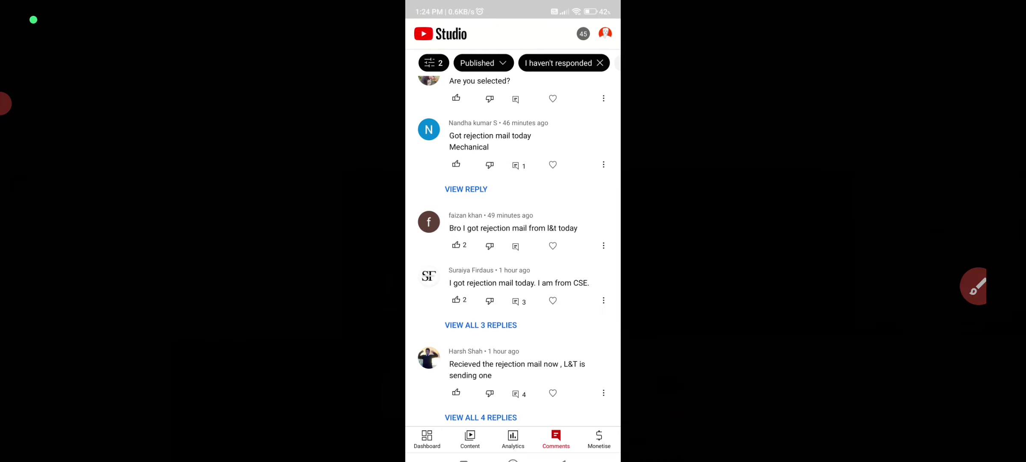
click(7, 103)
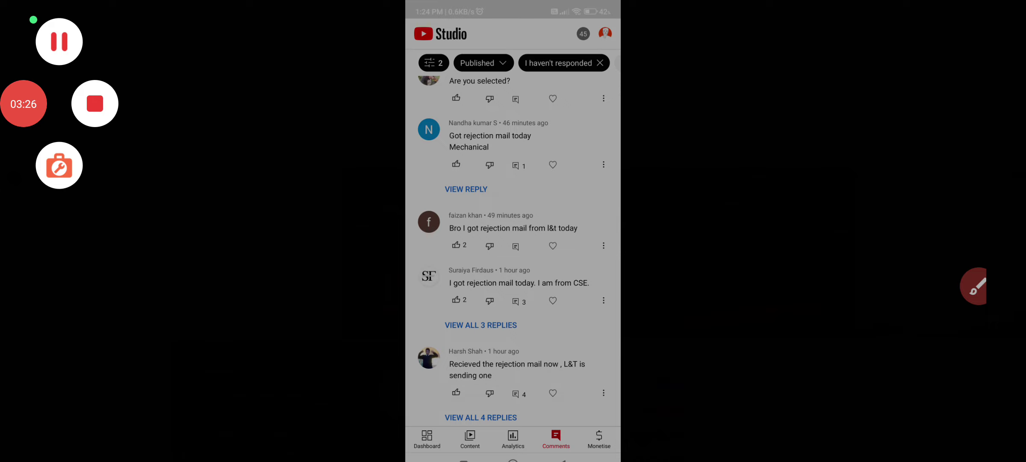